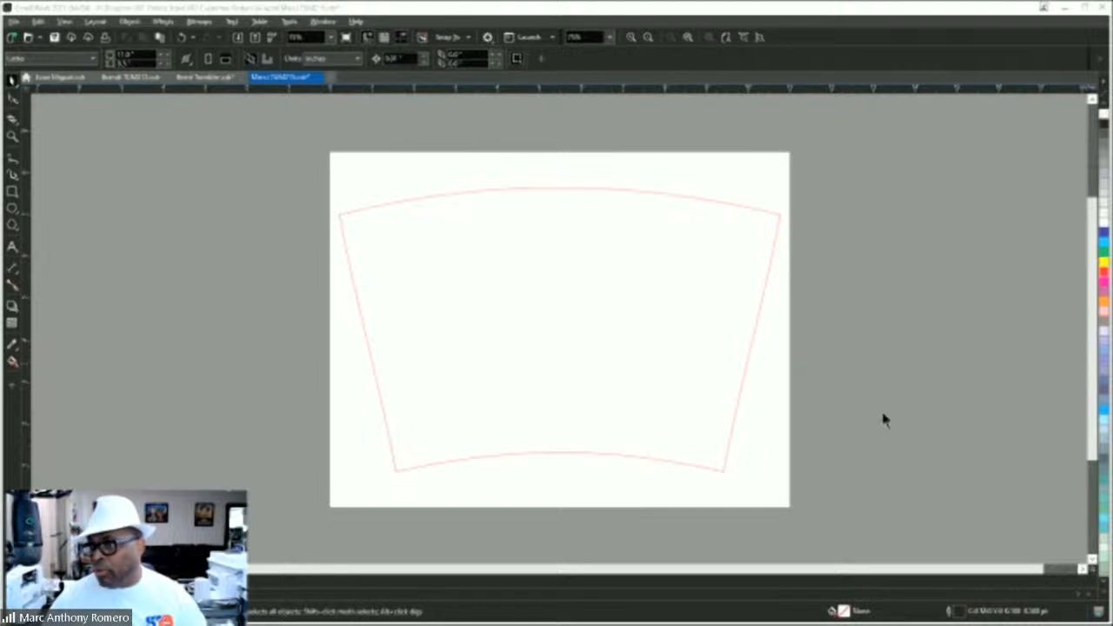
Open the blank curved tumbler template and paste a copy of its outline over the red frame in the customer's tumbler document.
double_click(215, 99)
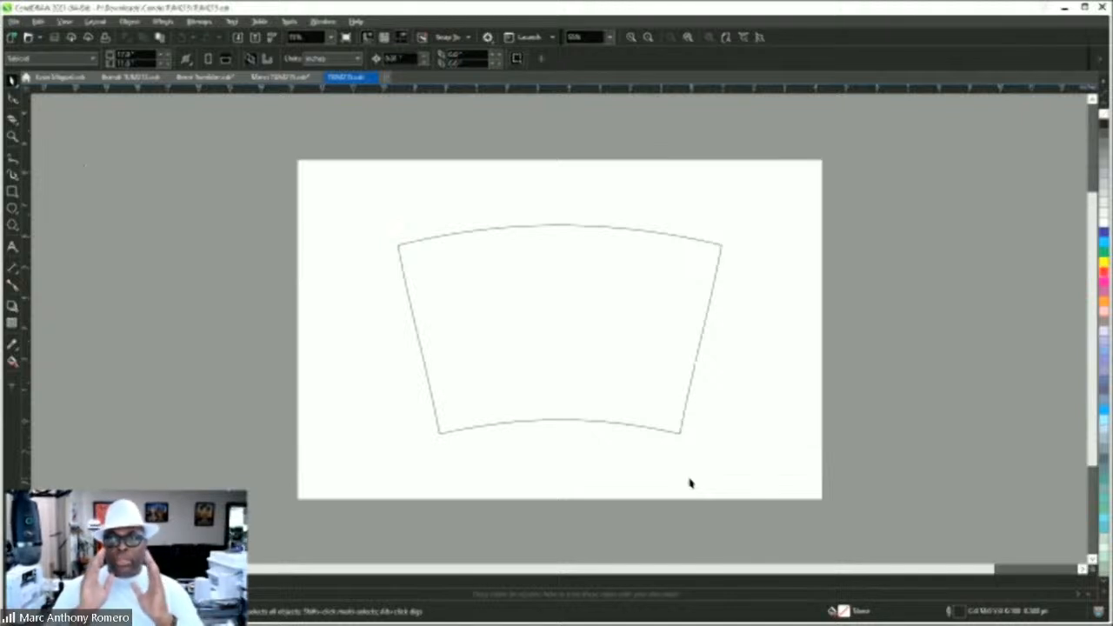
click(507, 294)
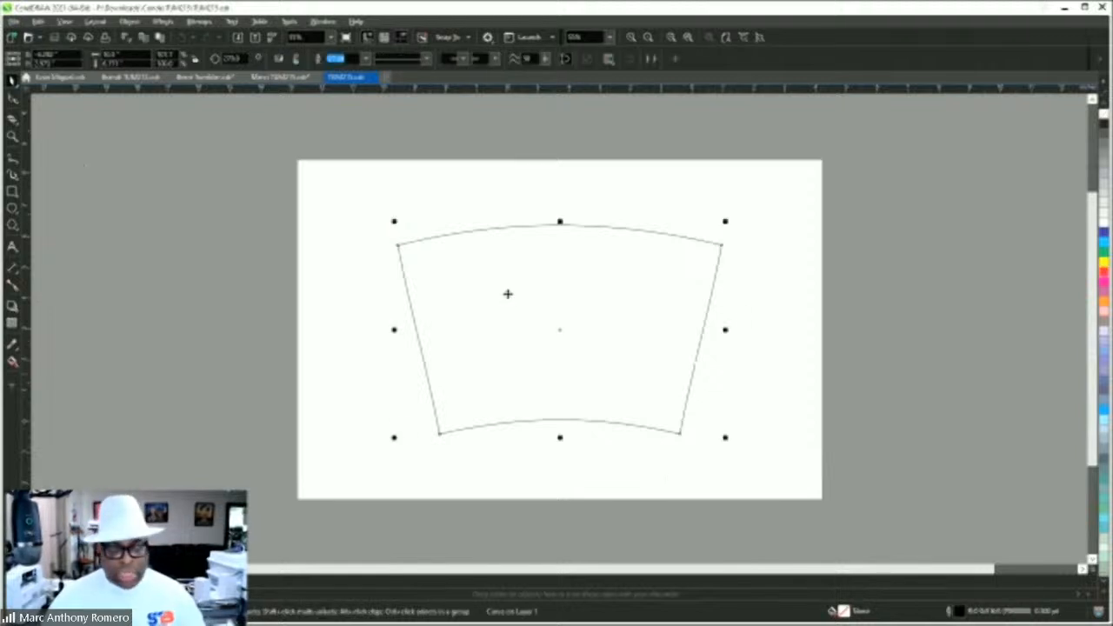
click(269, 78)
click(474, 276)
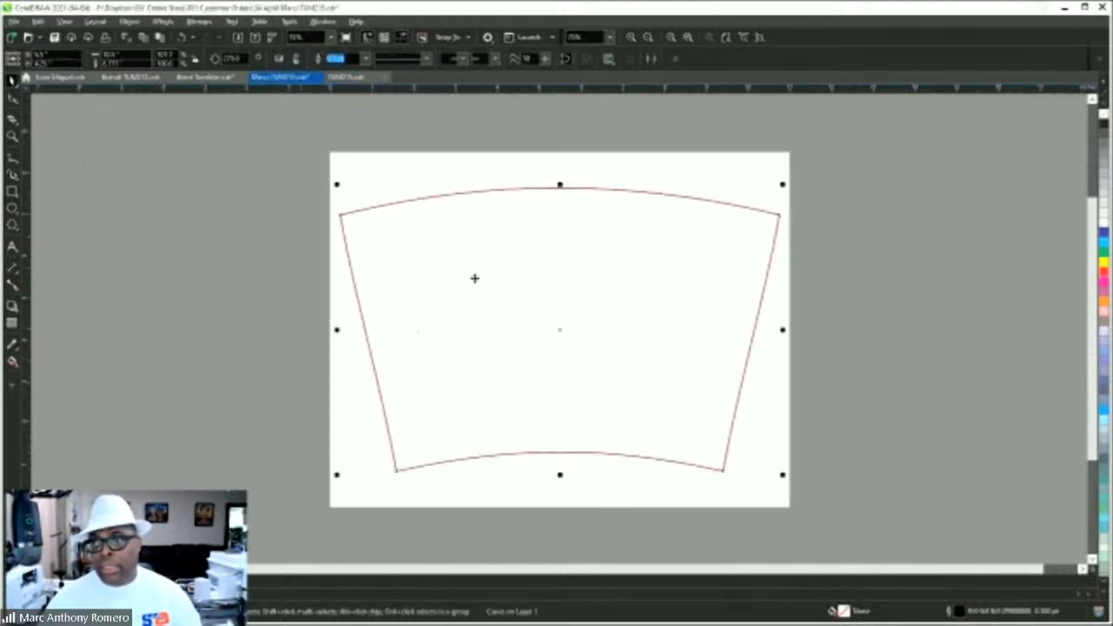
Delete the pasted template outline, leaving the red PowerClip frame on the page.
key(Delete)
click(536, 325)
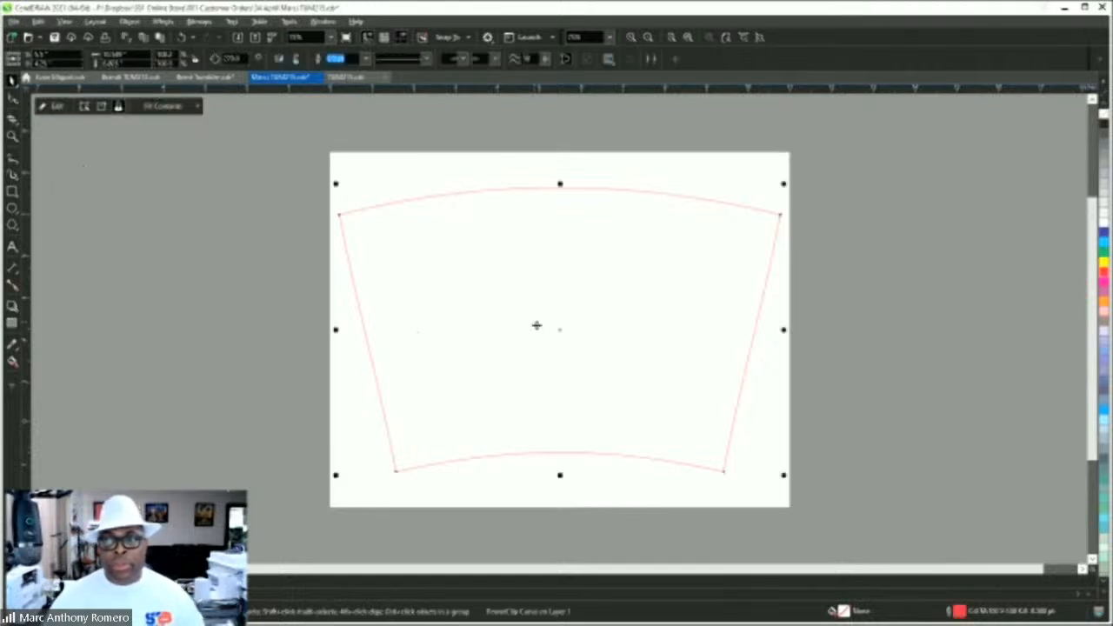
click(275, 234)
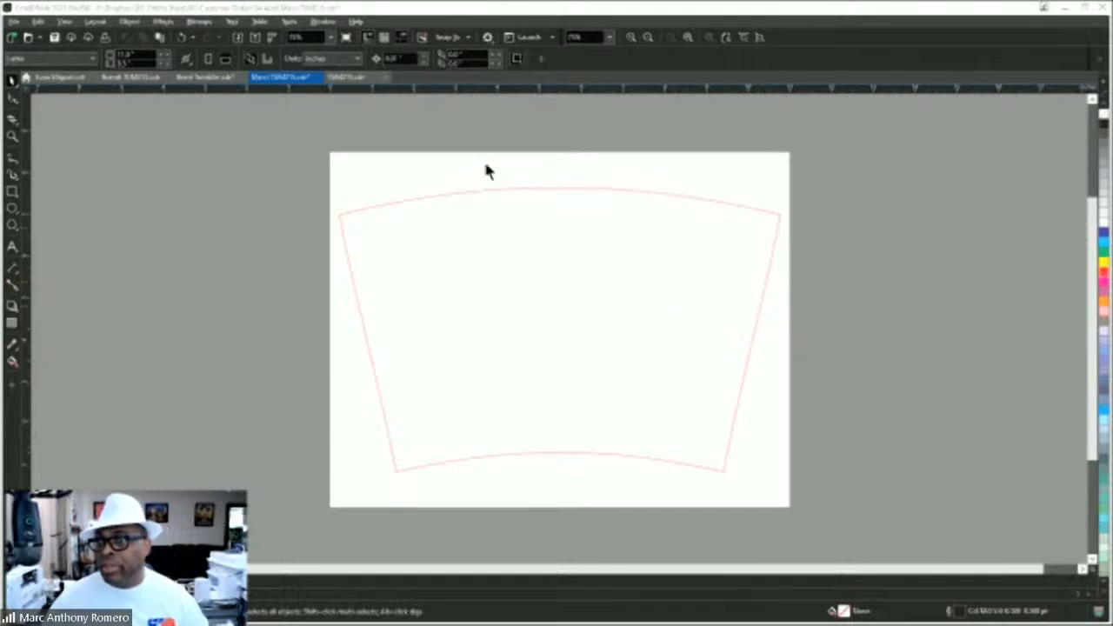
double_click(444, 102)
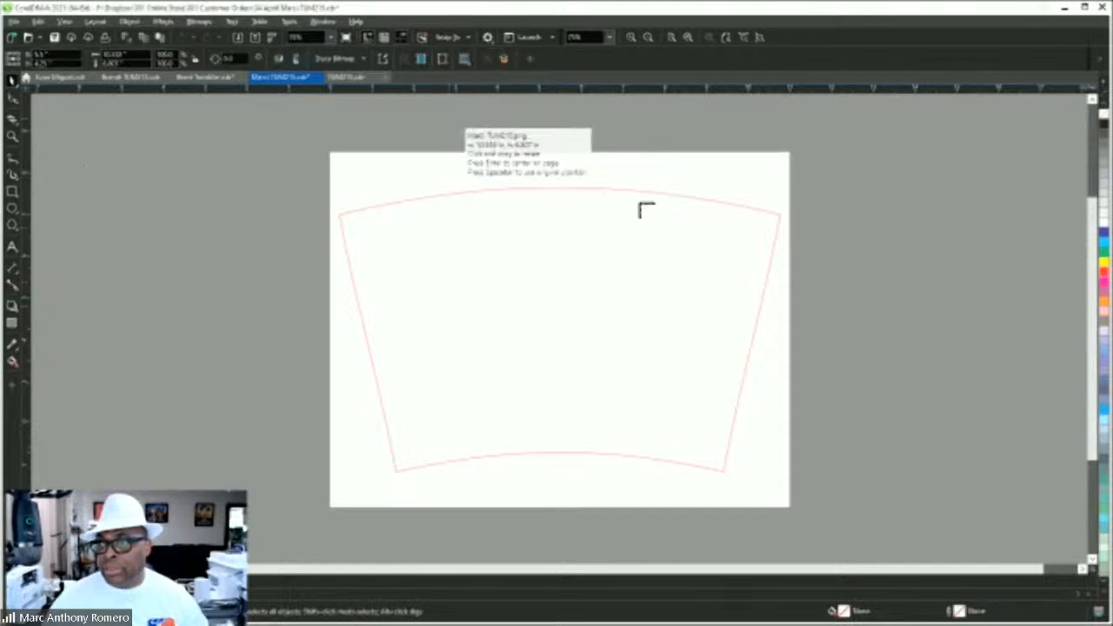
click(383, 163)
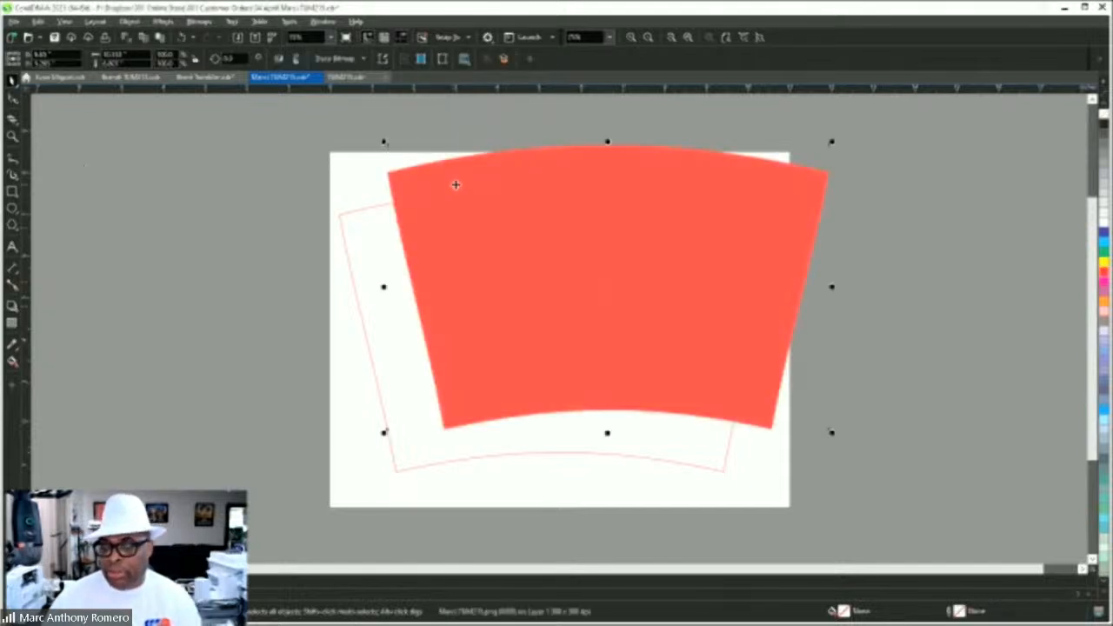
key(ctrl+z)
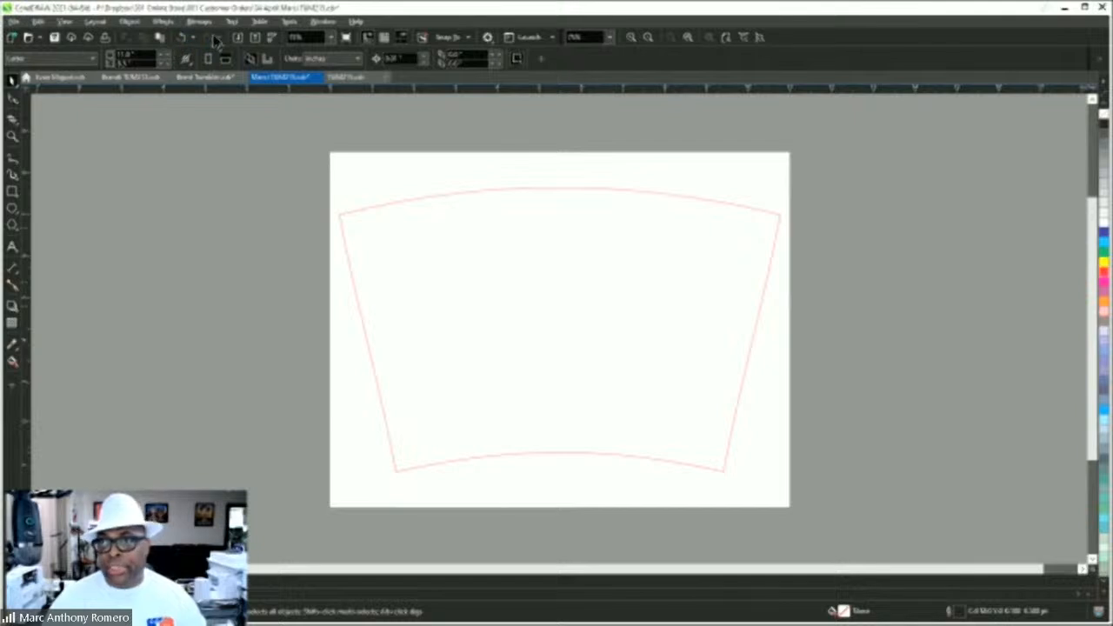
Import the purple word-art PNG, centre it on the page and scale it down proportionally to slightly wider than the page.
click(237, 41)
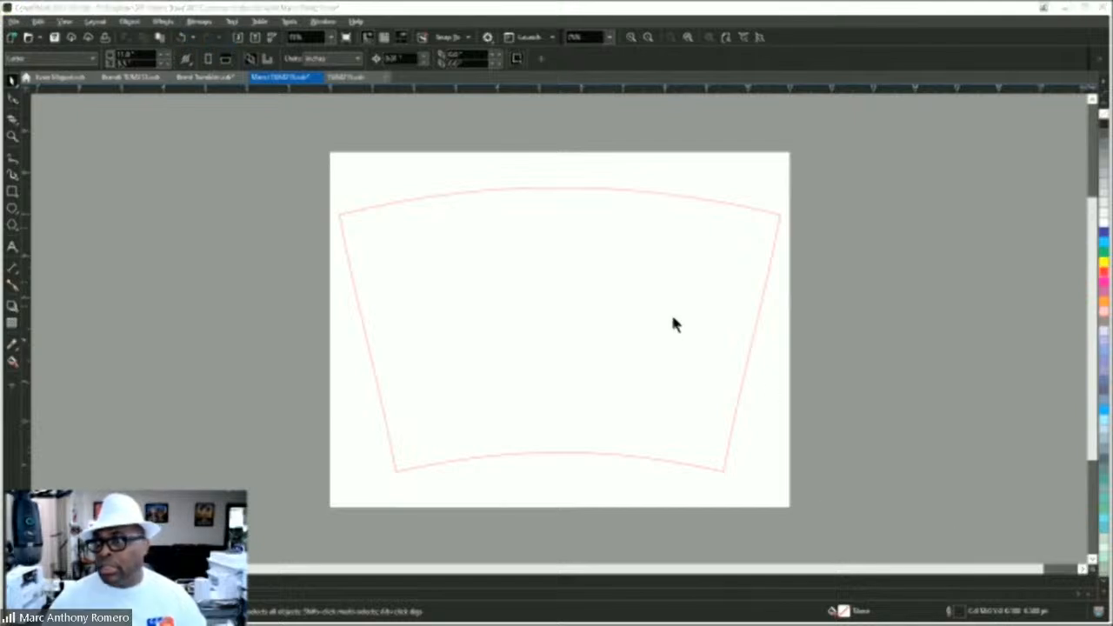
double_click(755, 99)
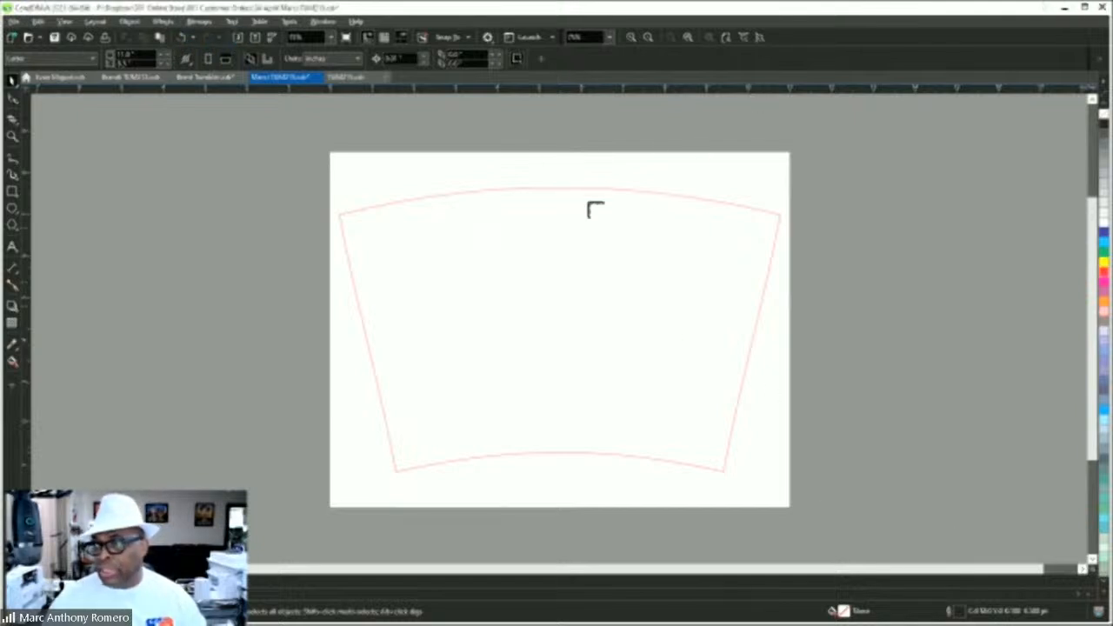
key(Return)
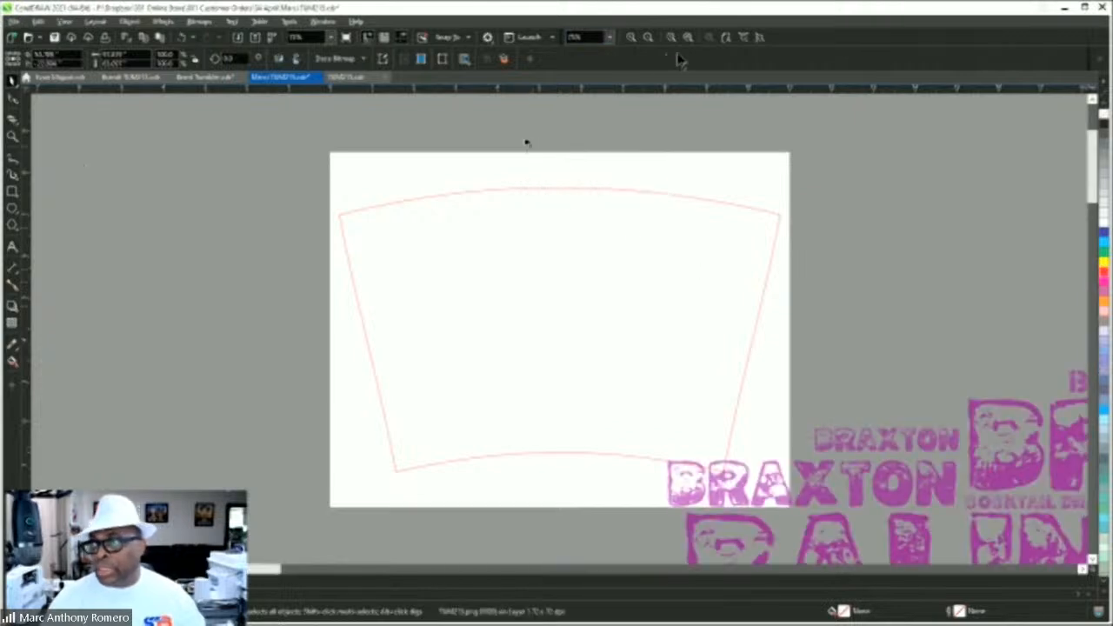
click(687, 40)
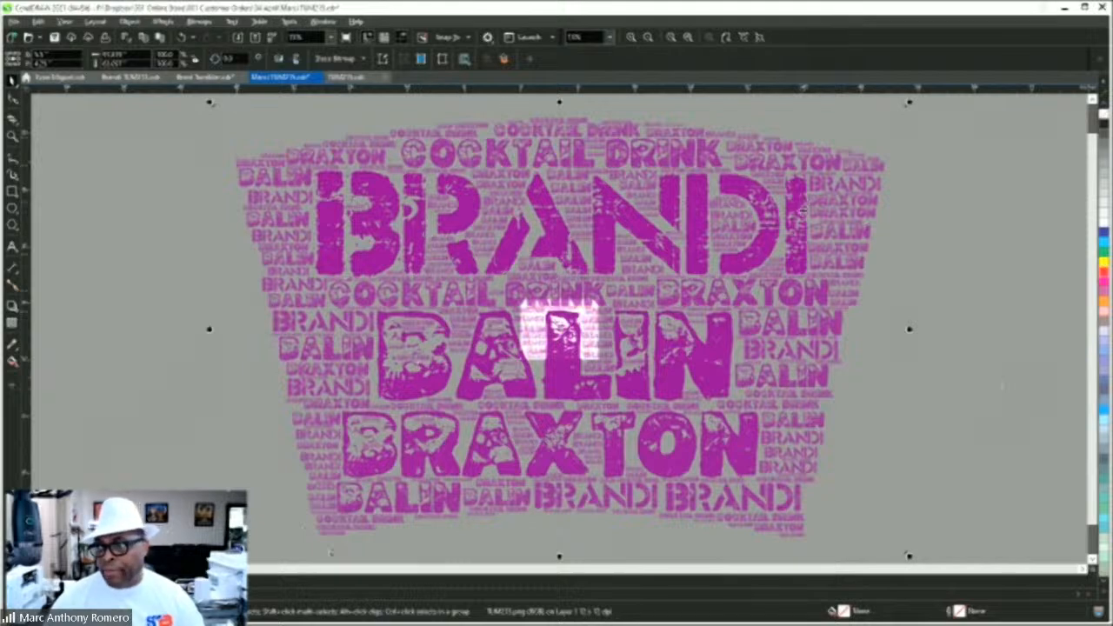
drag(908, 102, 605, 298)
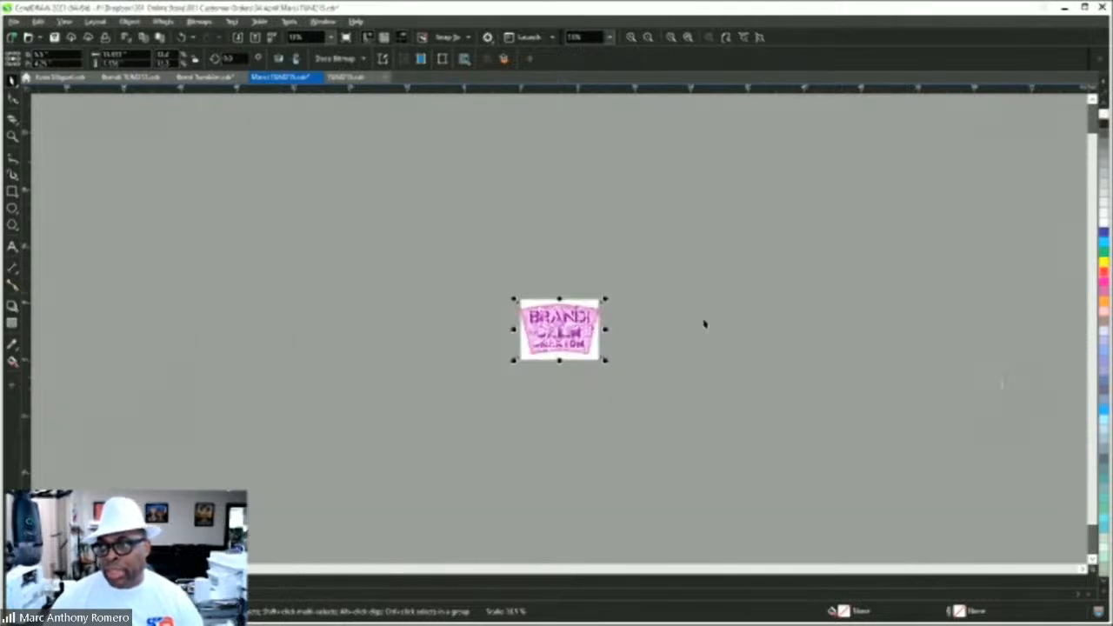
Move the word art off the page beside the template and PowerClip it inside the red tumbler frame.
click(687, 38)
drag(387, 298, 1063, 309)
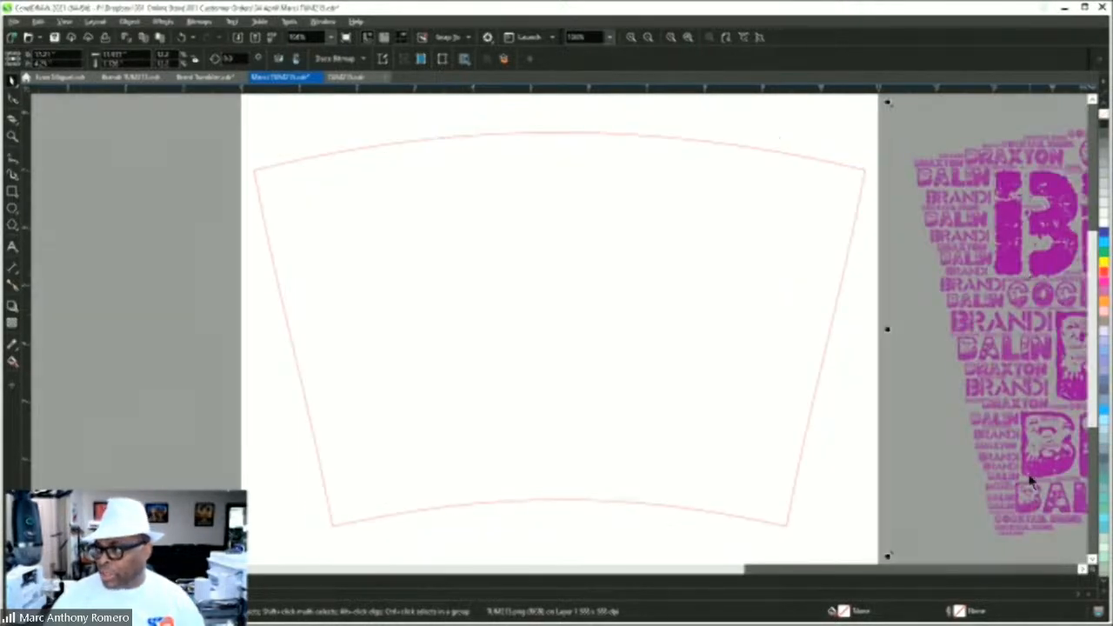
click(890, 551)
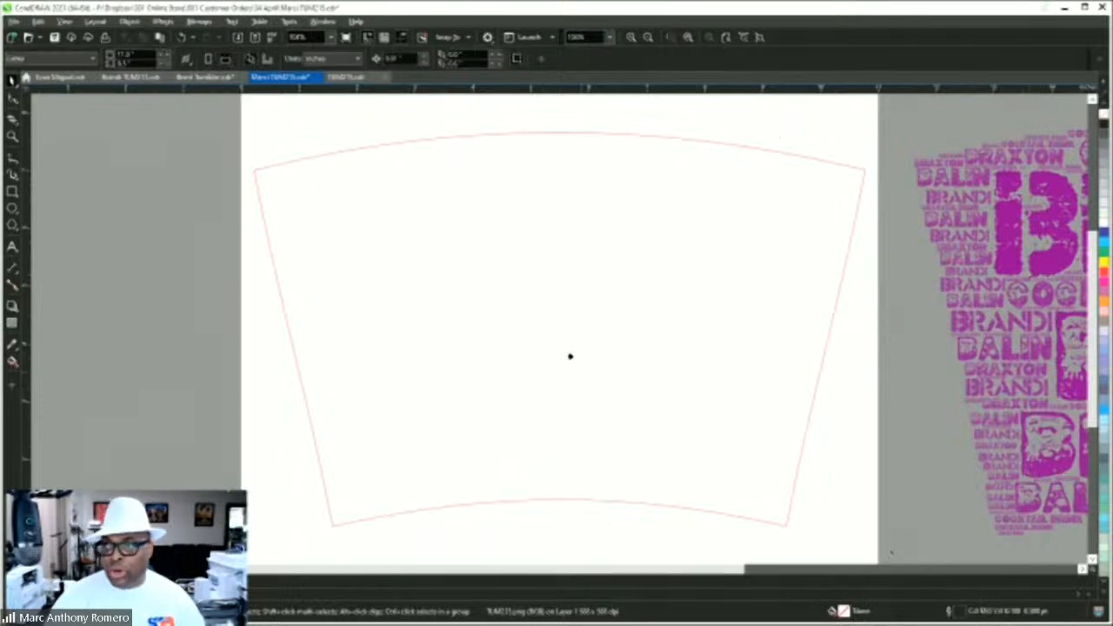
click(570, 356)
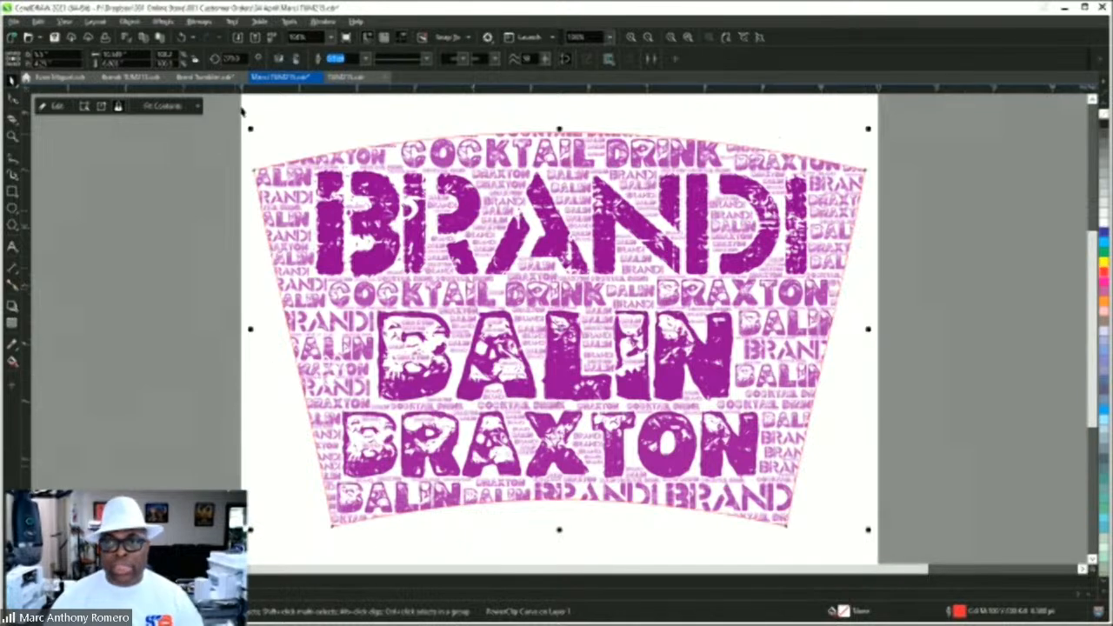
Edit the PowerClip contents to shrink the word art about its centre until it fits inside the frame, and finish editing.
click(54, 105)
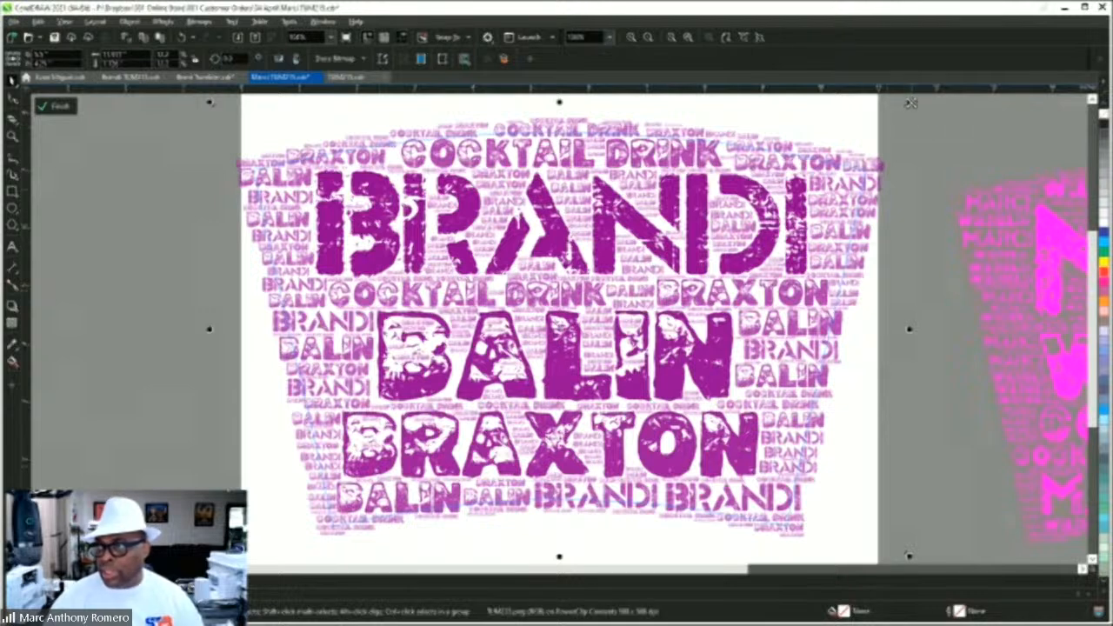
drag(907, 102, 890, 120)
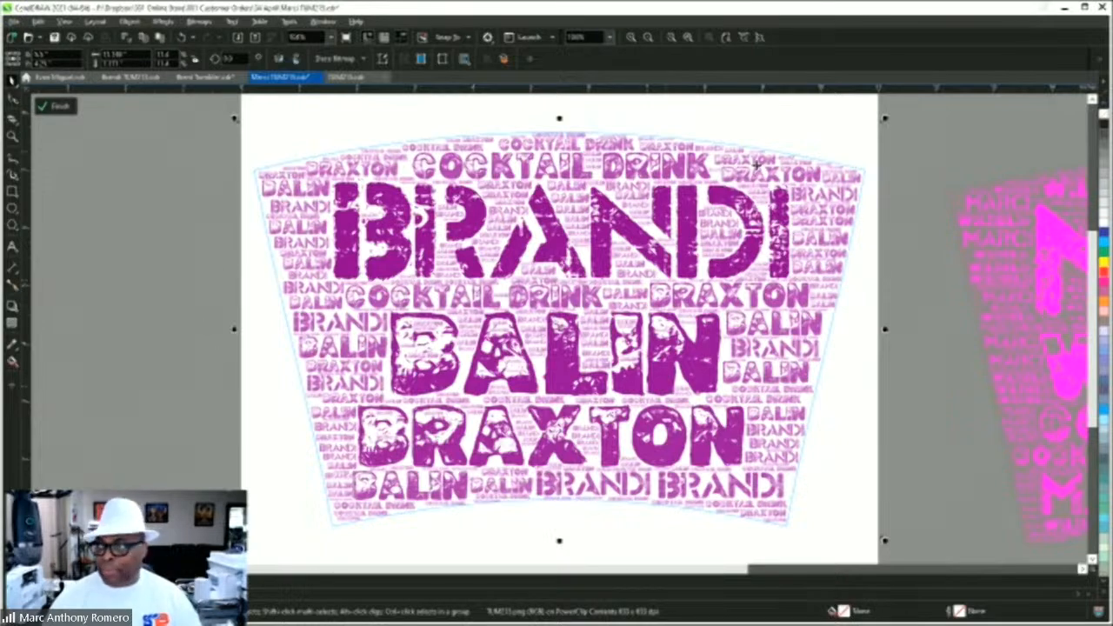
click(57, 106)
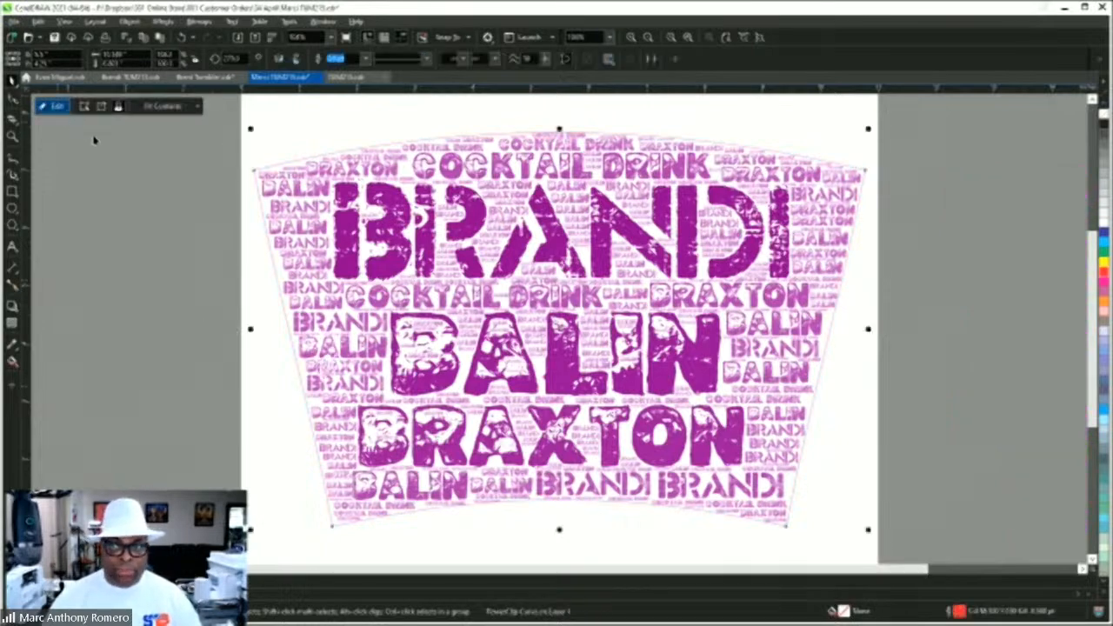
click(863, 437)
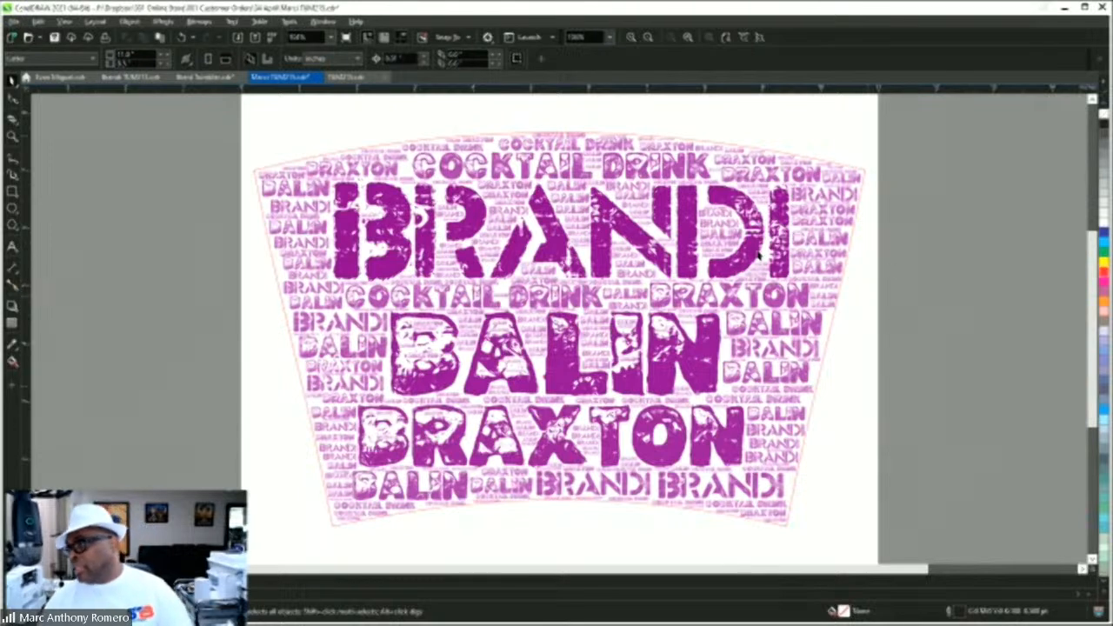
Remove the red outline from the PowerClip frame and open the print settings for the design.
click(745, 240)
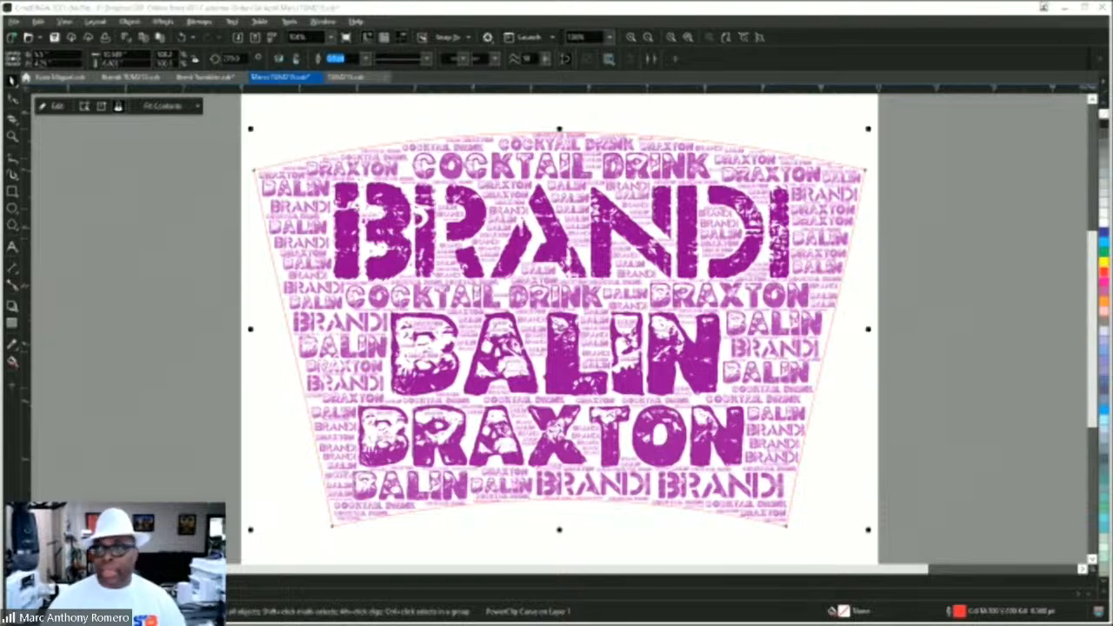
right_click(1103, 113)
click(934, 266)
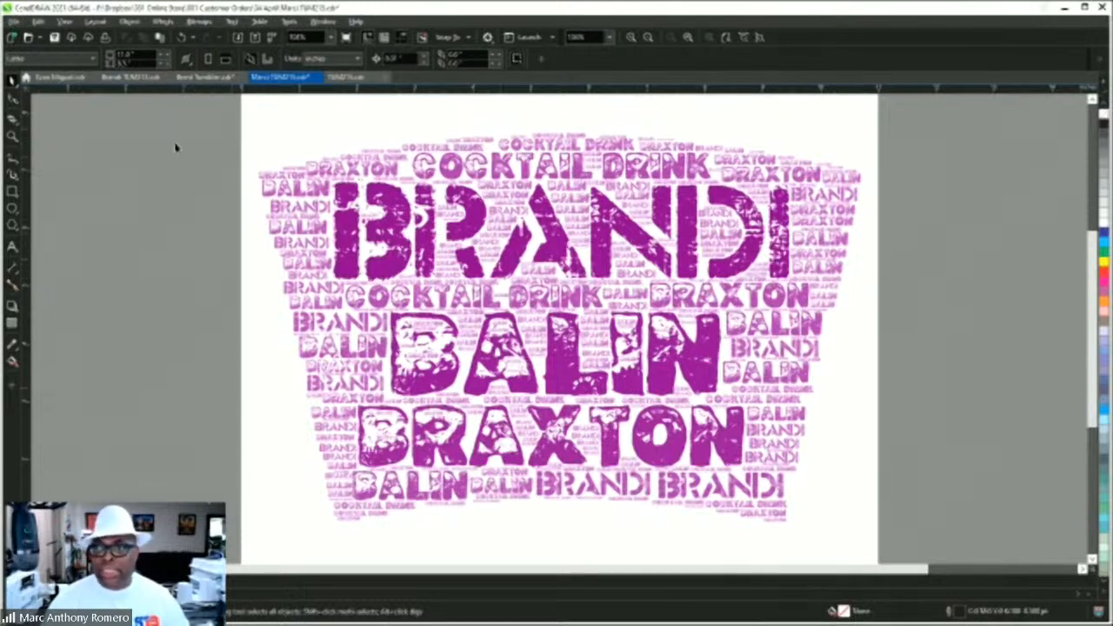
click(106, 38)
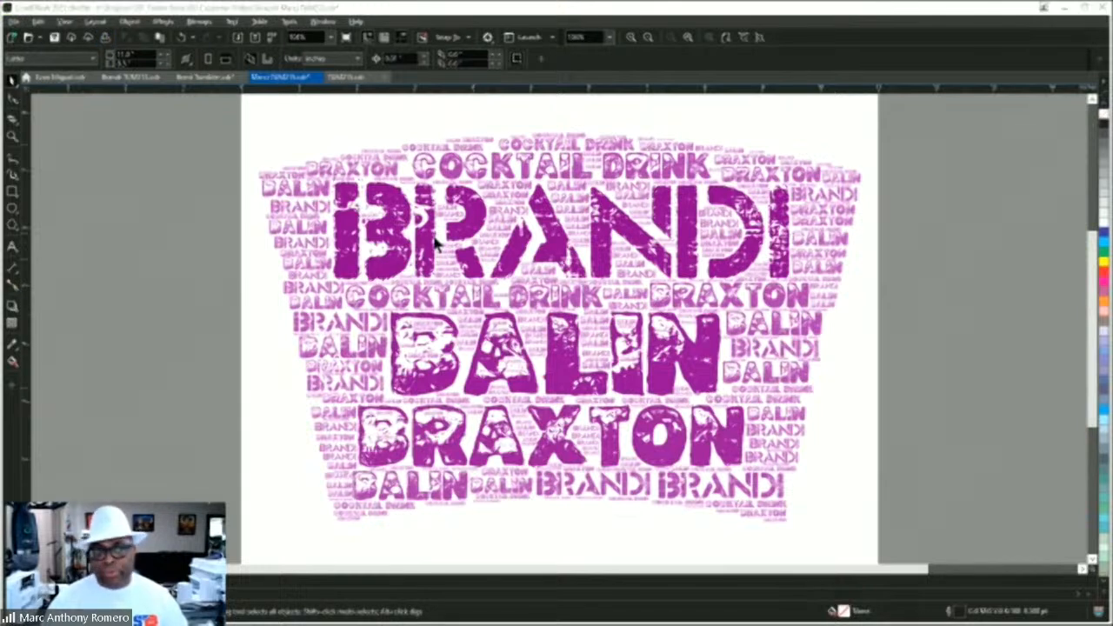
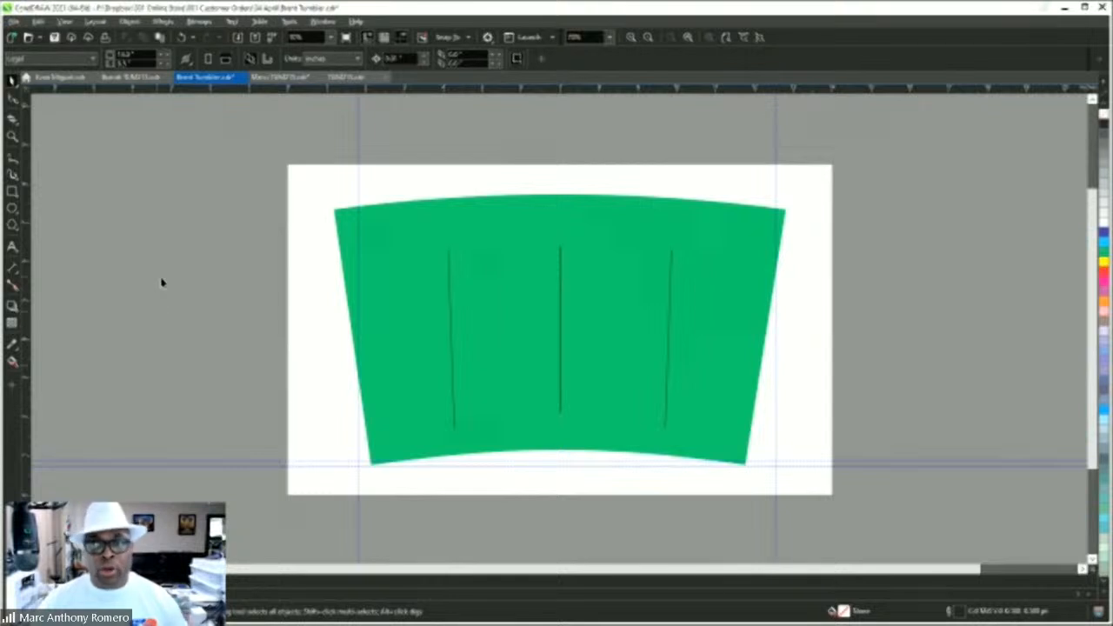
Compare the finished purple word-art document with the green tumbler wrap document.
click(131, 78)
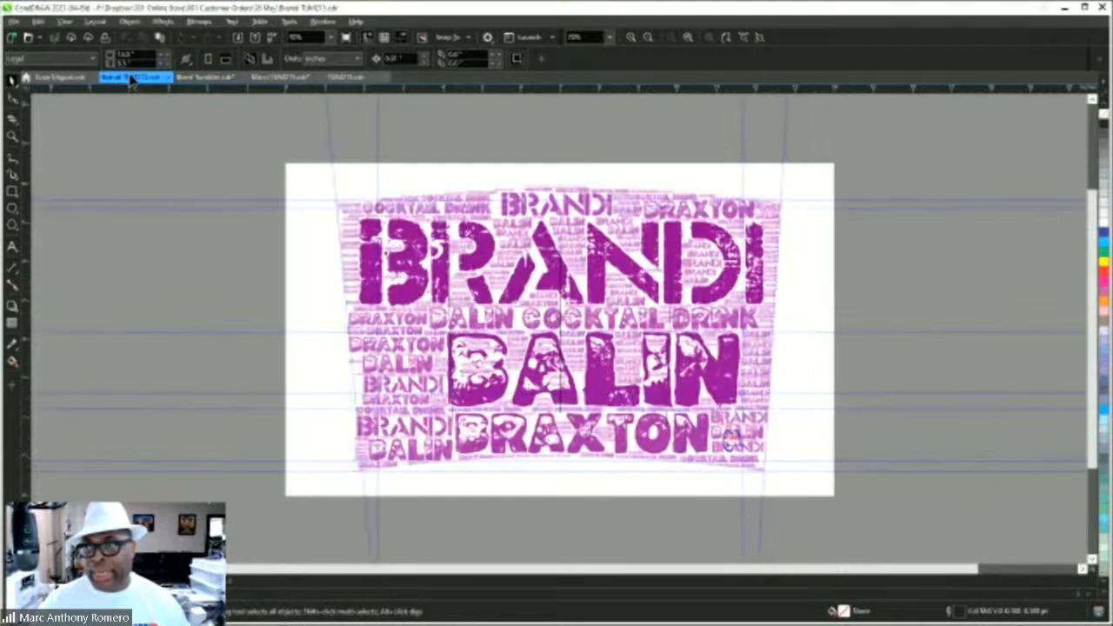
click(198, 78)
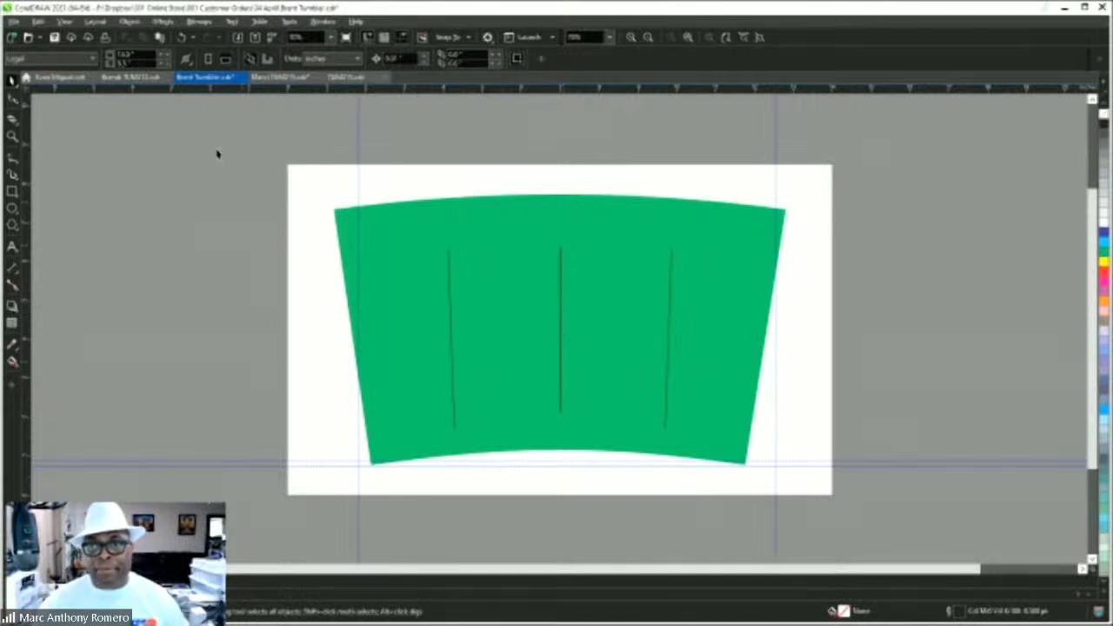
Open the template divided by vertical lines, paste its wrap outline over the green tumbler shape and fill it with white.
click(28, 40)
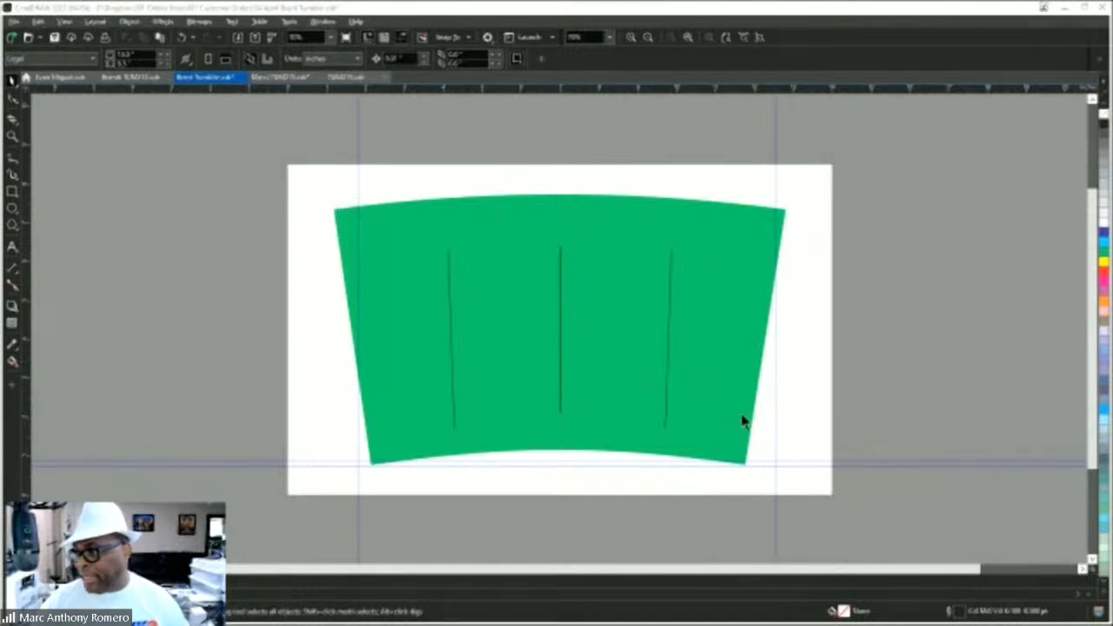
click(204, 109)
click(451, 292)
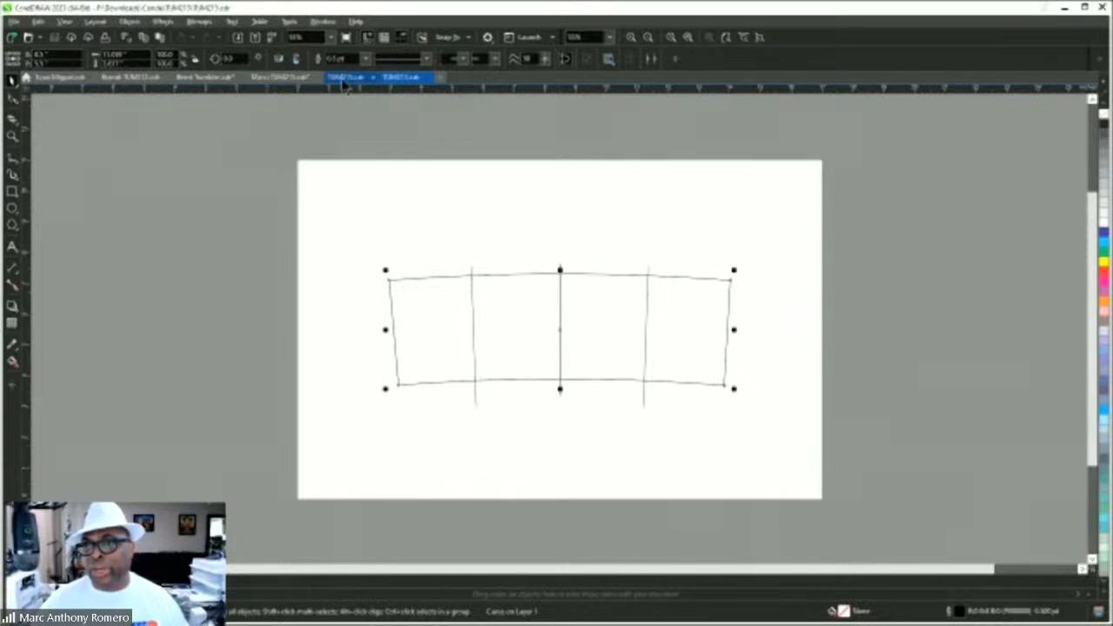
click(213, 78)
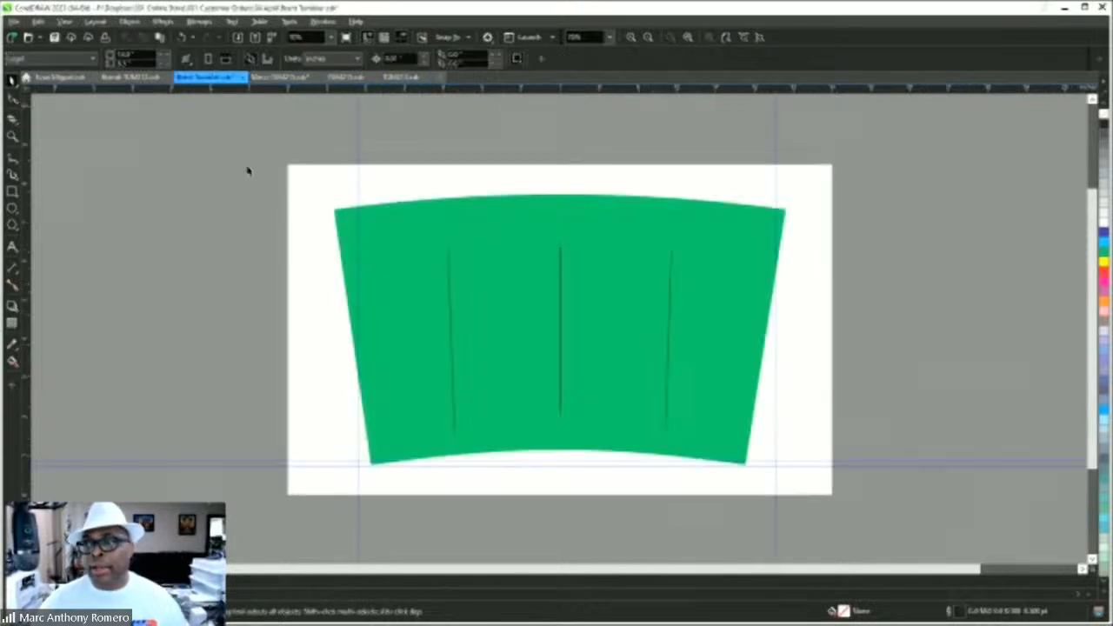
key(ctrl+v)
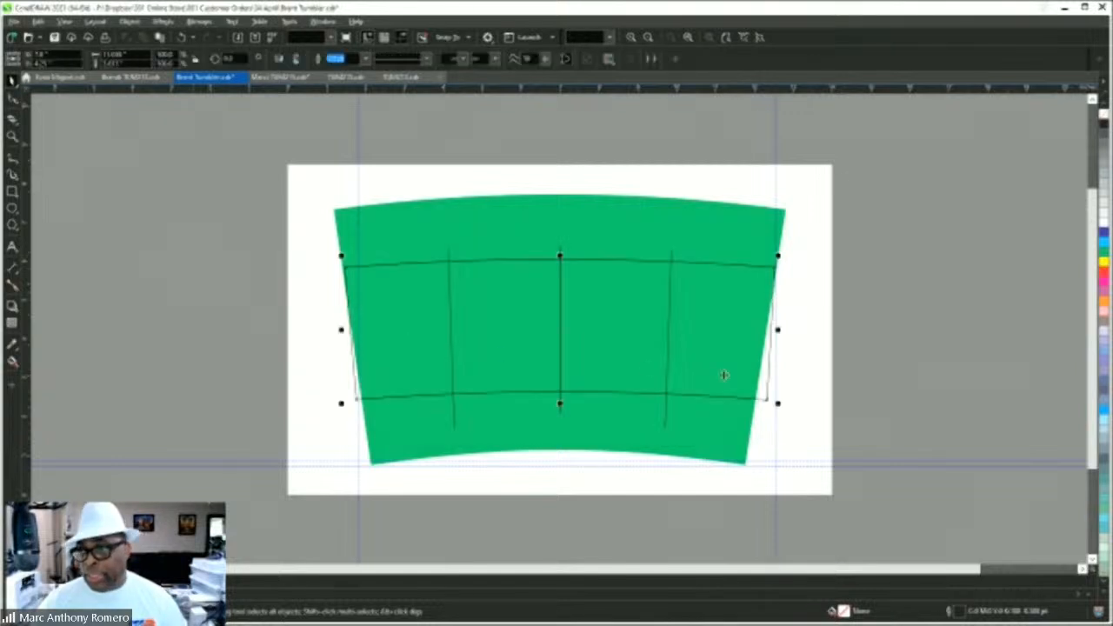
click(1102, 225)
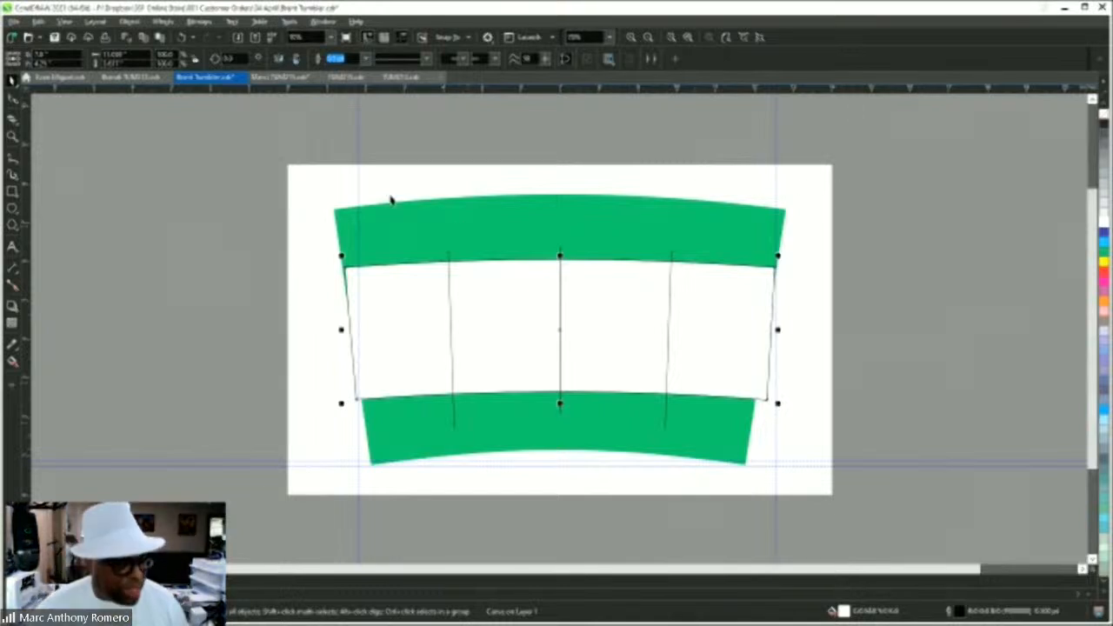
click(478, 307)
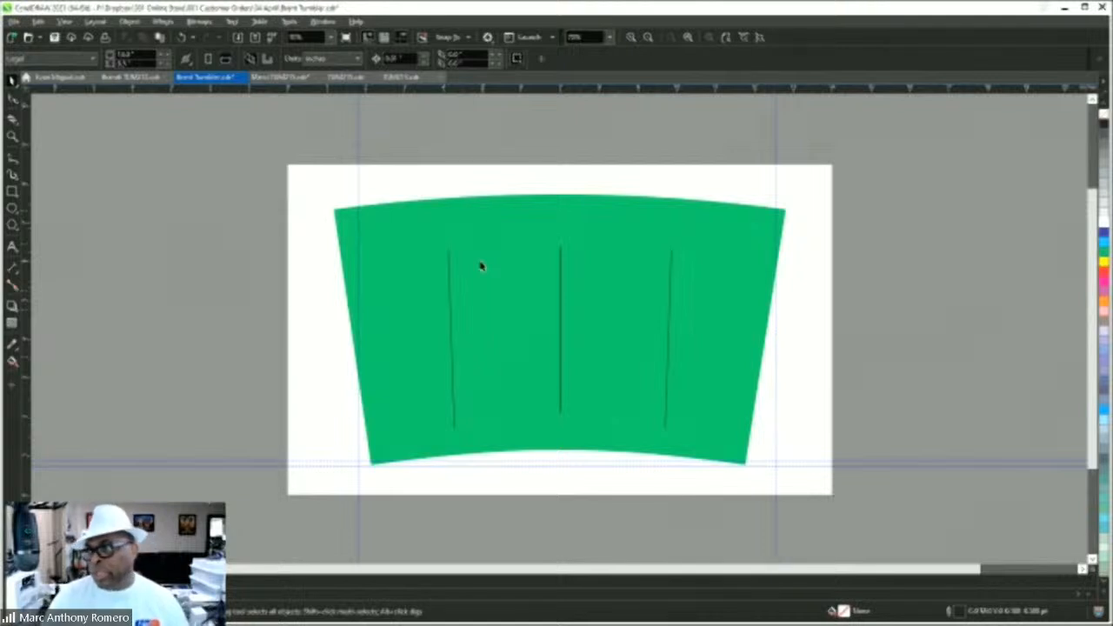
Place the blue word art inside the green tumbler frame and remove the frame's fill.
click(485, 254)
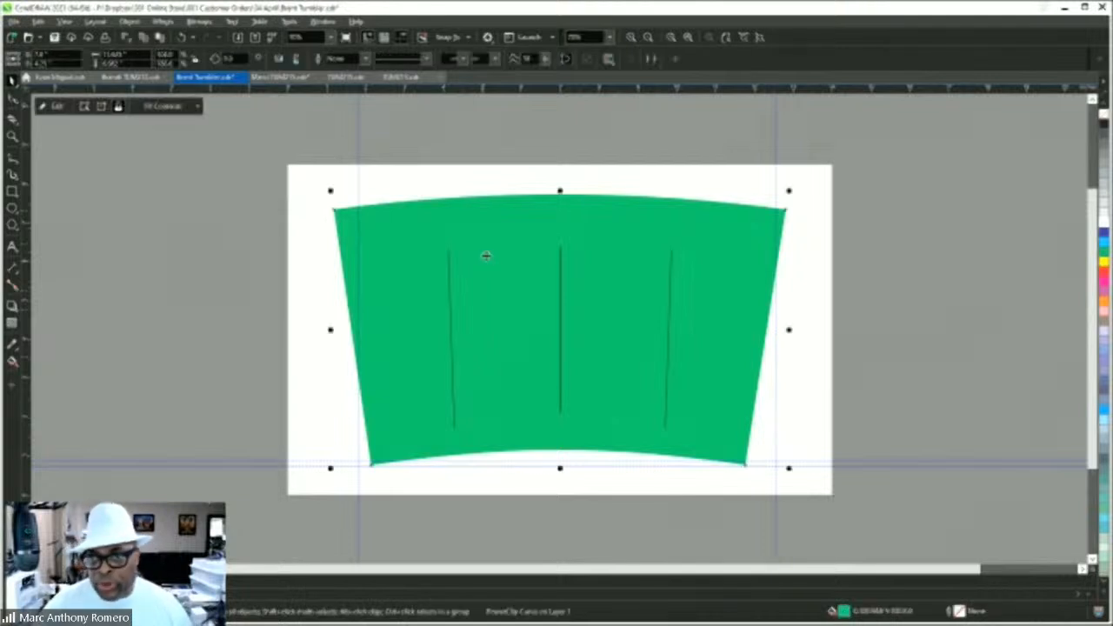
click(169, 184)
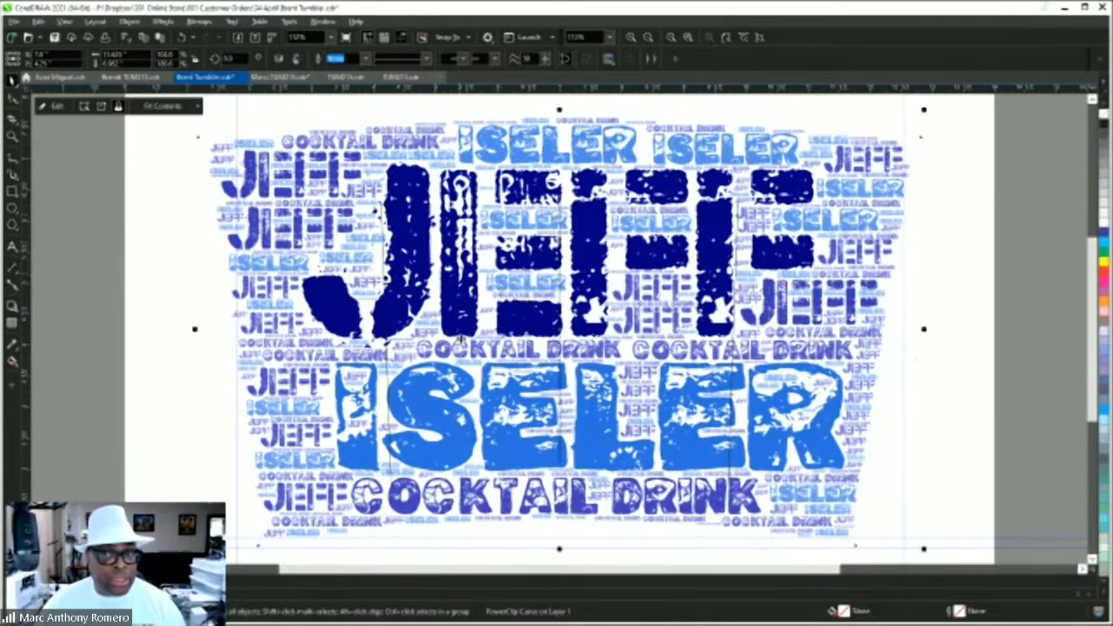
click(110, 212)
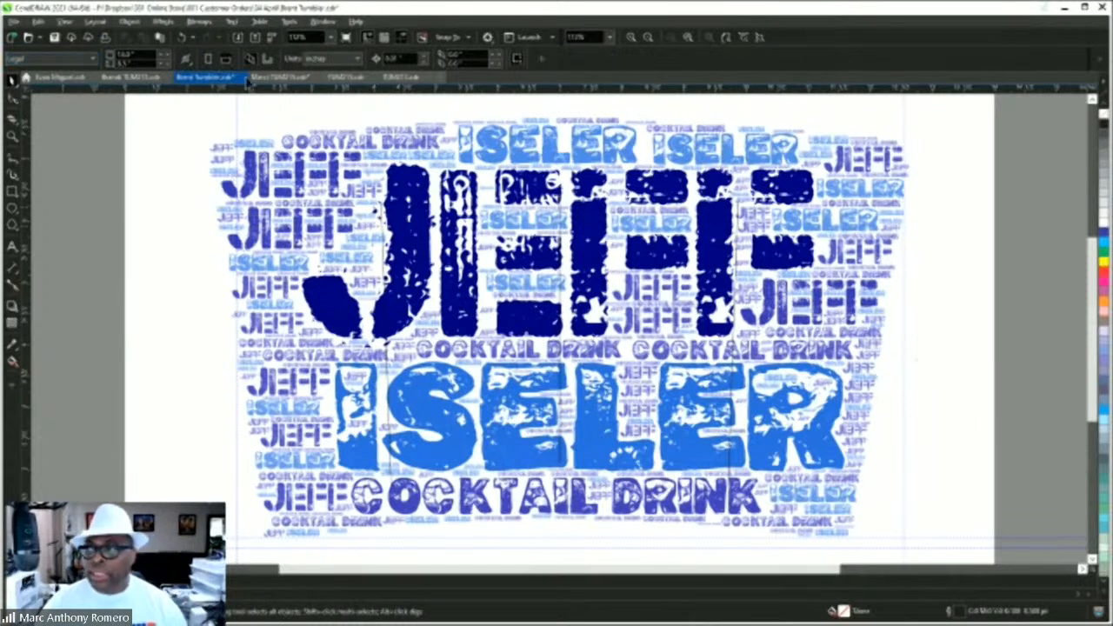
scroll(446, 208, down, 2)
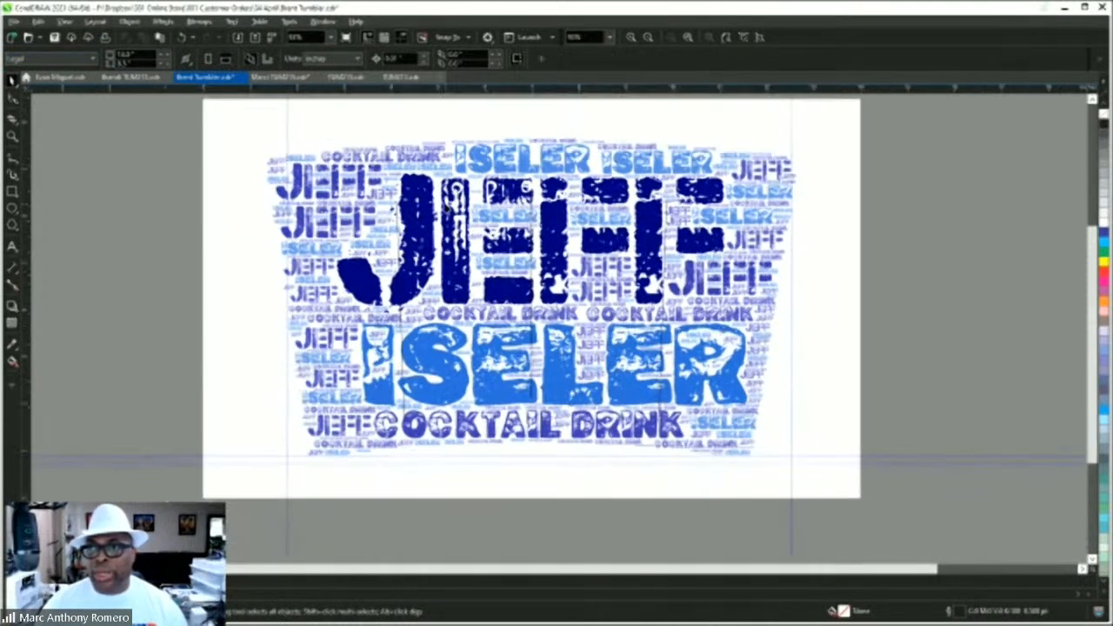
click(727, 37)
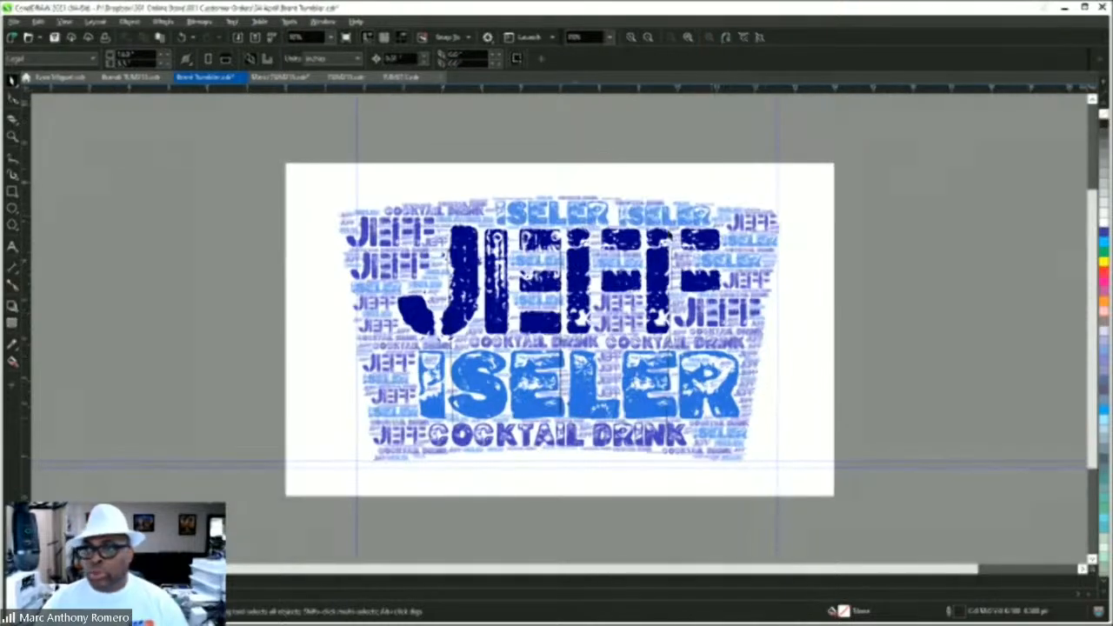
click(645, 260)
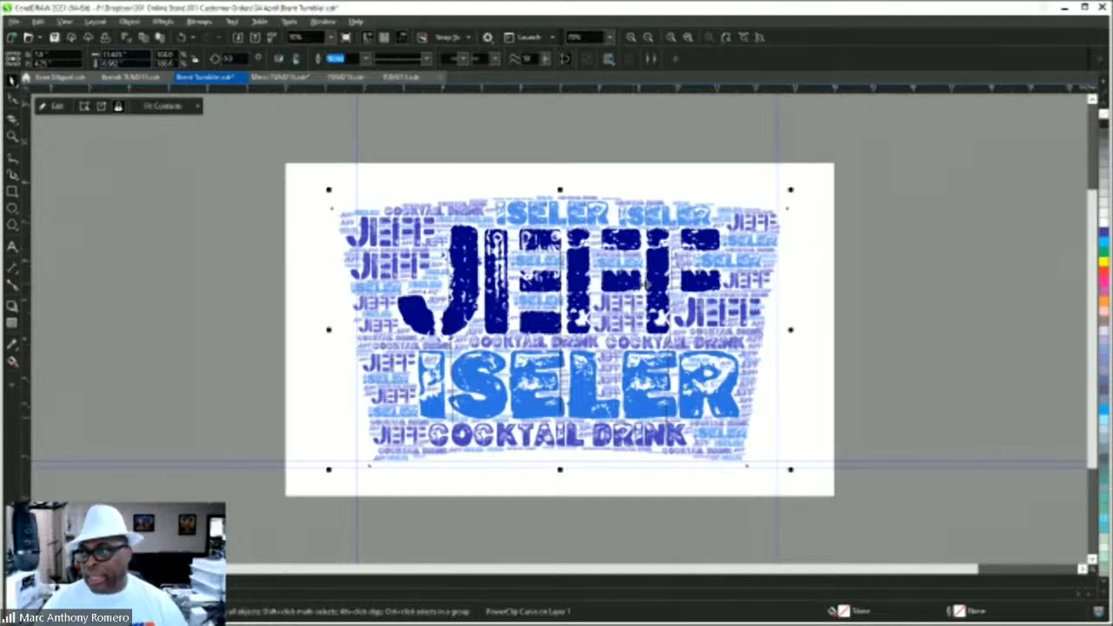
click(914, 291)
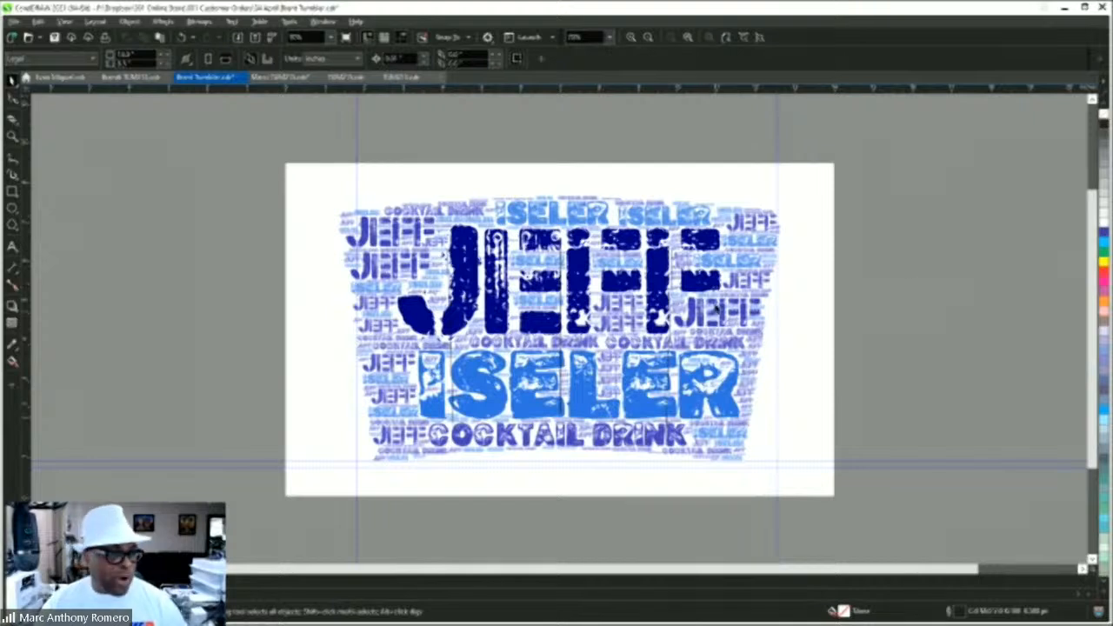